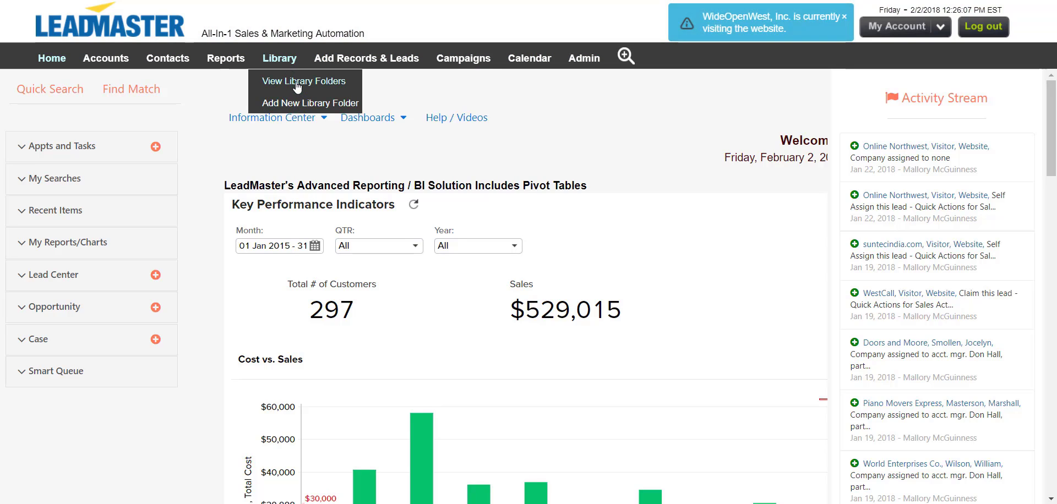
Open the library's folder view and expand the Press Releases folder in the folder tree.
click(298, 82)
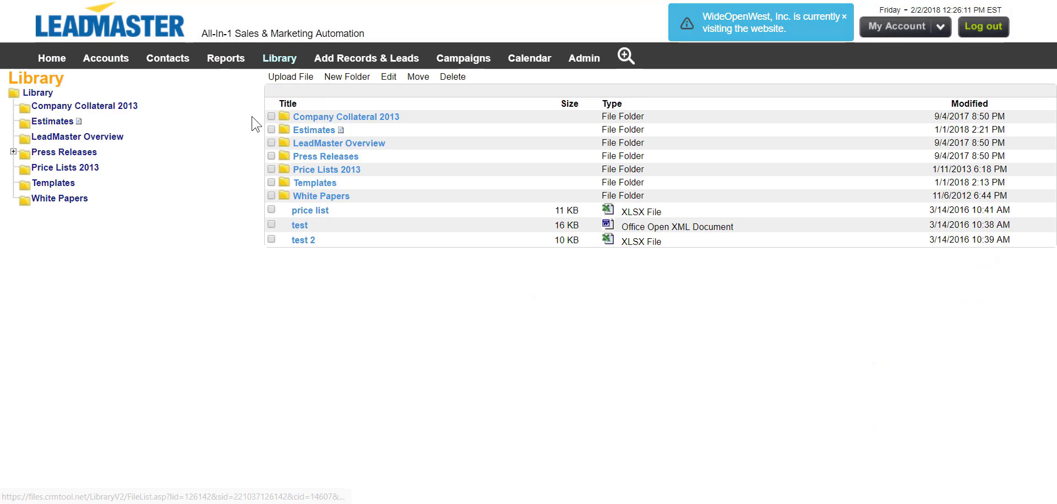
click(13, 153)
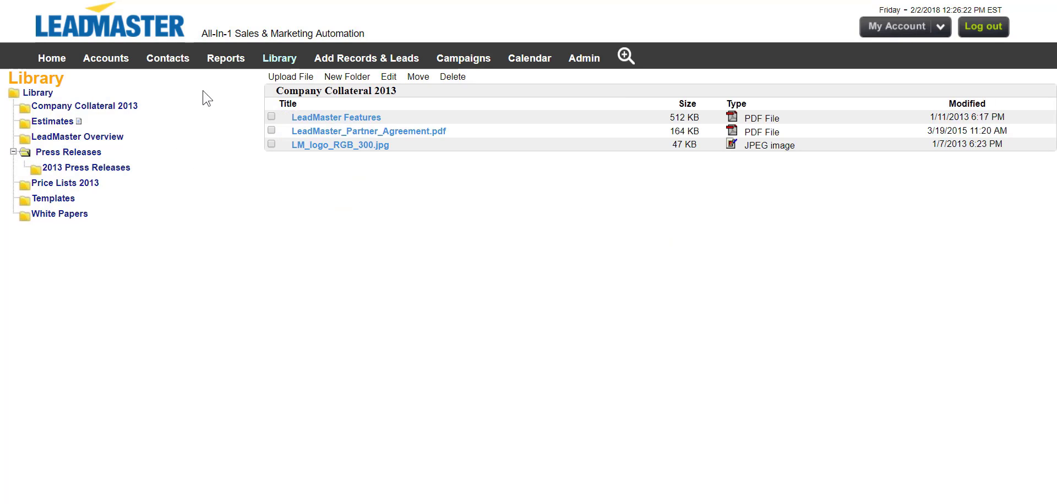
Upload DEMO.csv to the library root, leaving the file description empty.
click(291, 77)
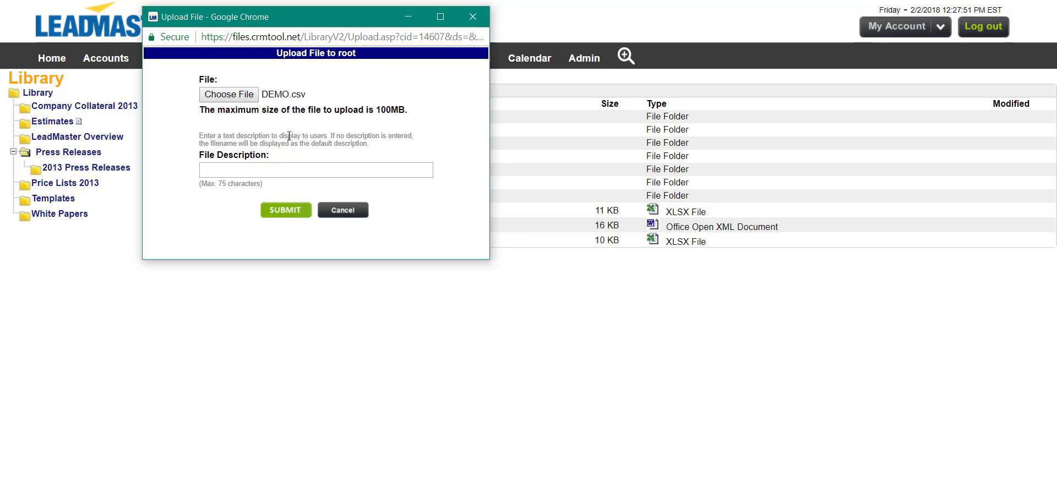
click(282, 170)
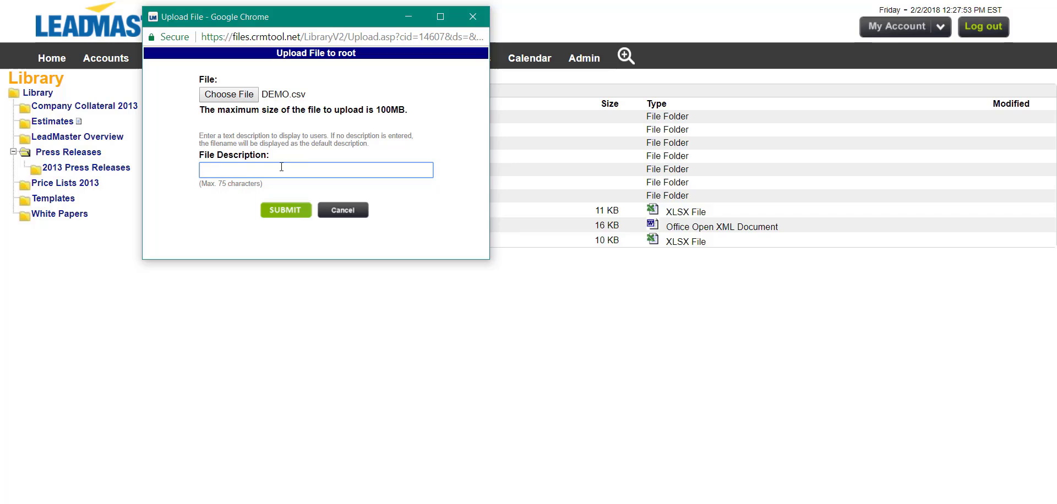
click(287, 211)
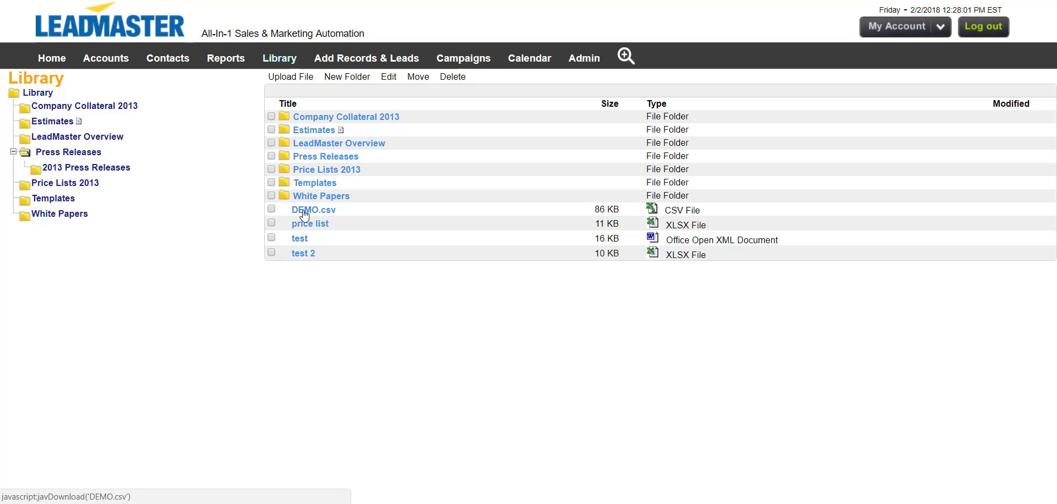
click(304, 213)
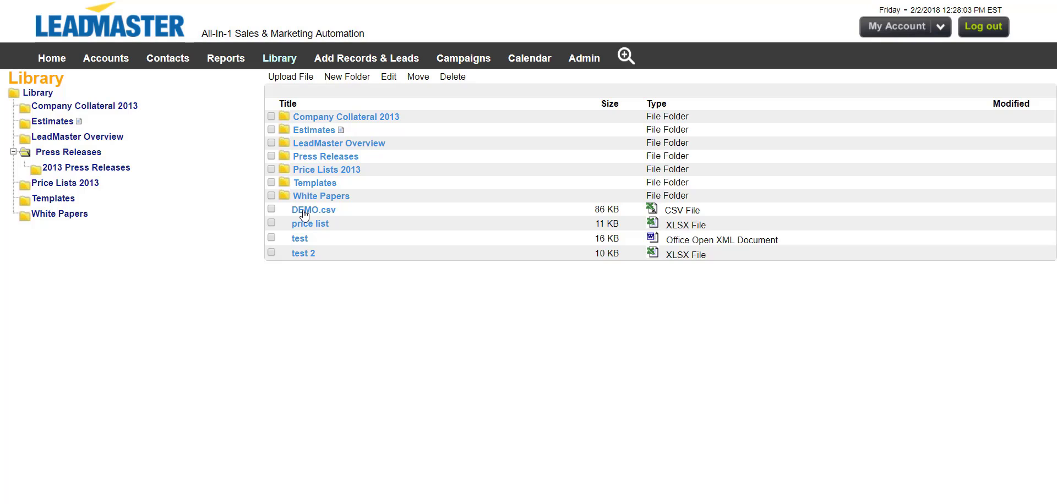
Create a new folder named DEMO in the library root, neither private nor a template folder.
click(354, 80)
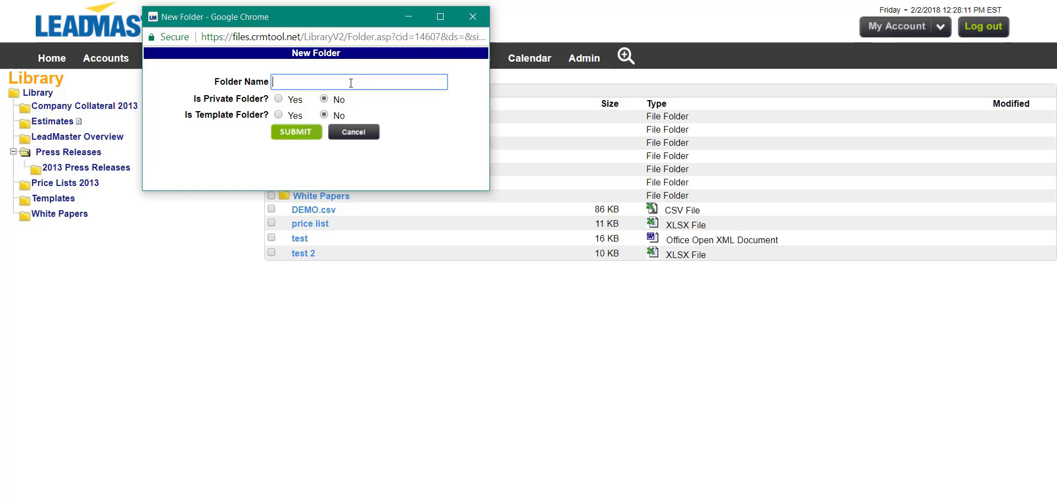
text(DEMO)
click(297, 132)
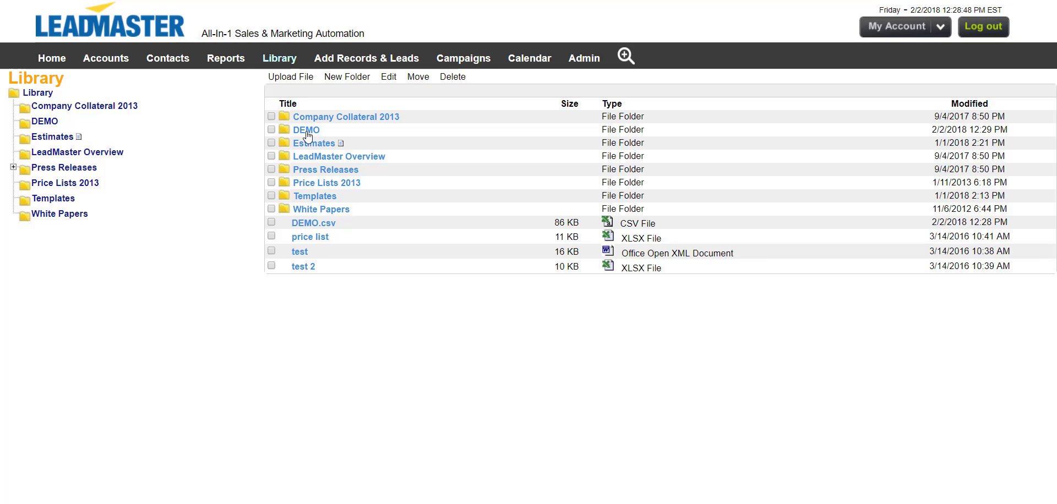
Move DEMO.csv from the library root into the DEMO folder.
click(272, 223)
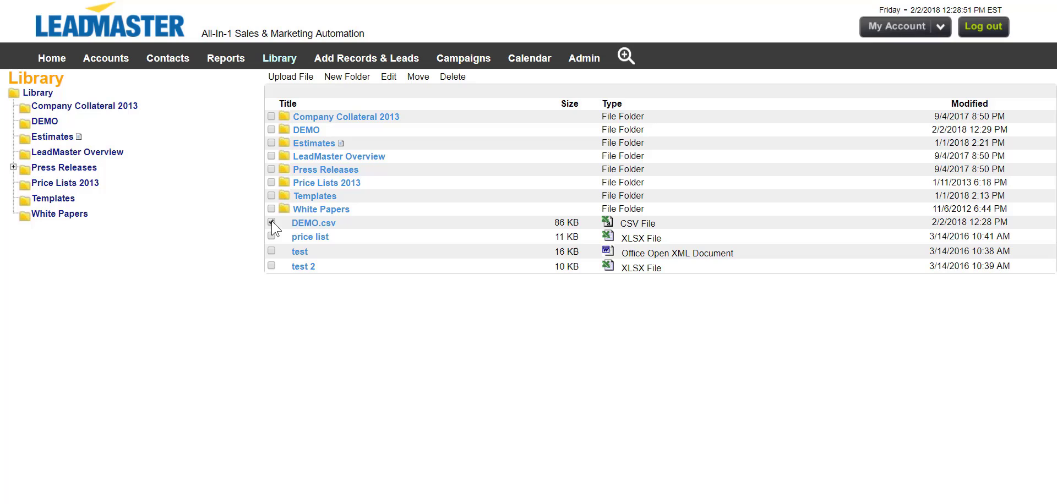
click(418, 77)
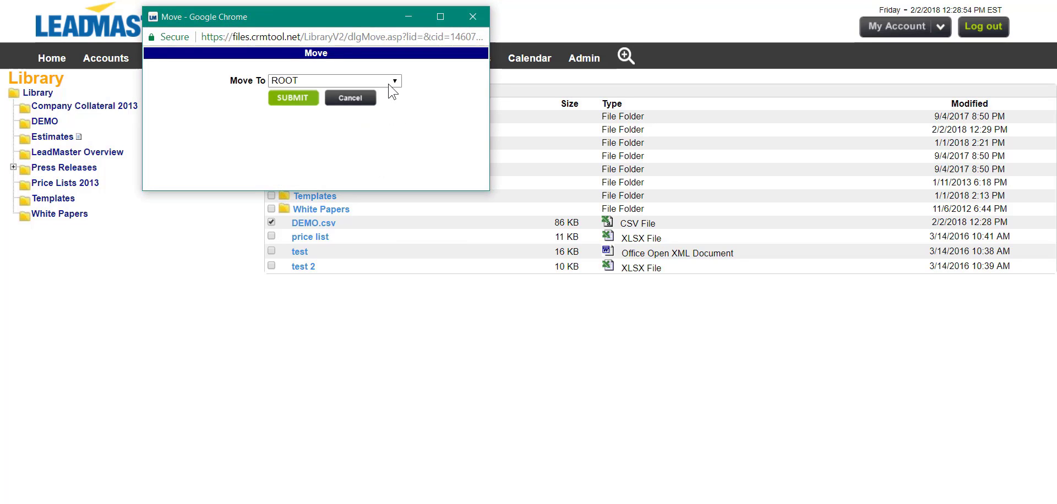
click(390, 83)
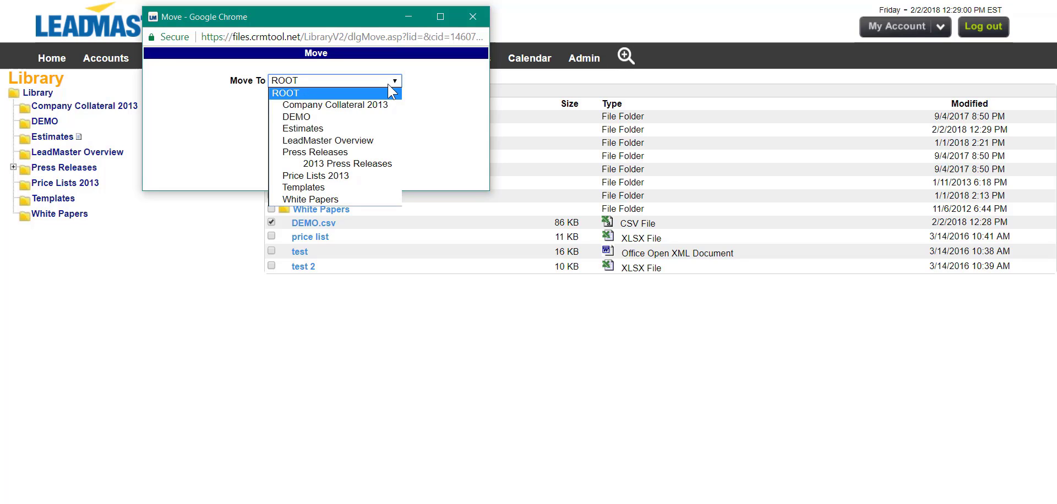
click(361, 116)
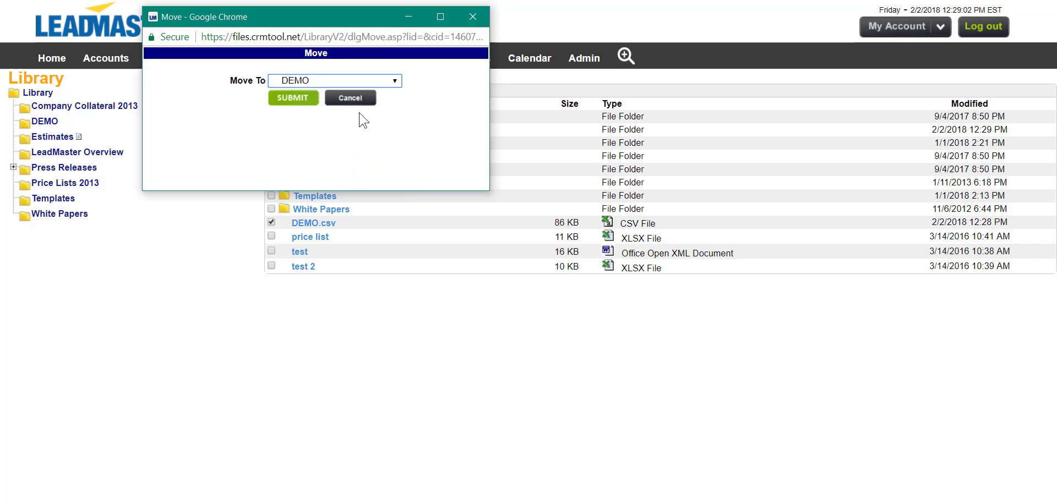
click(302, 104)
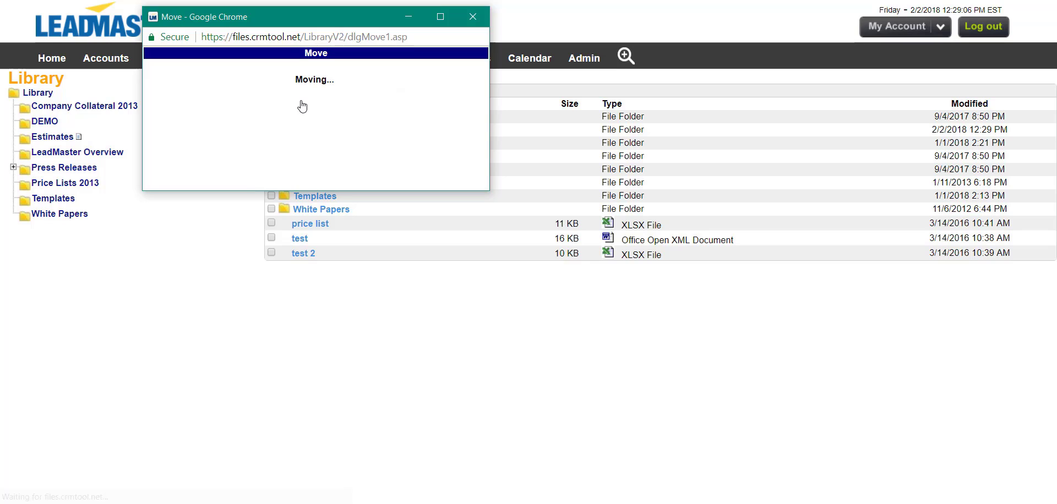
Create a subfolder named Demo2 inside the DEMO folder.
click(306, 131)
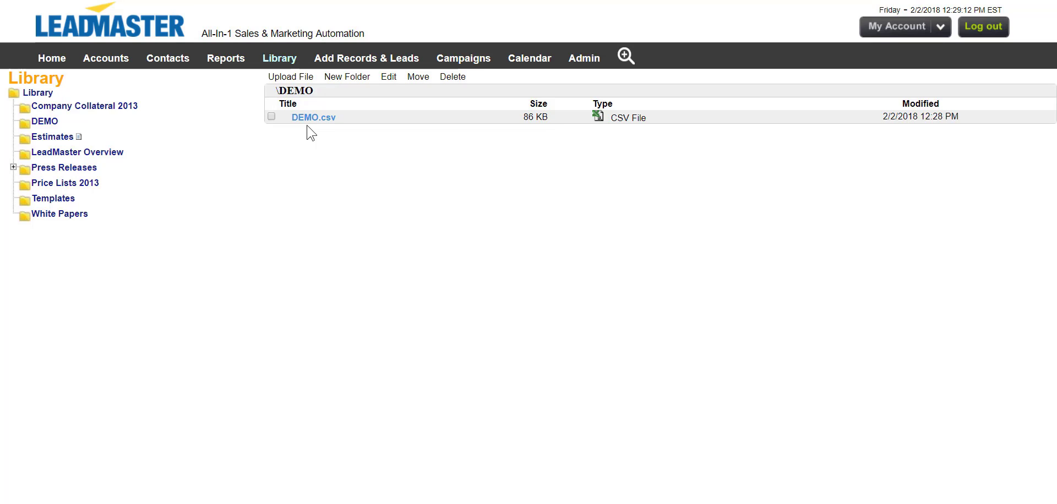
click(338, 78)
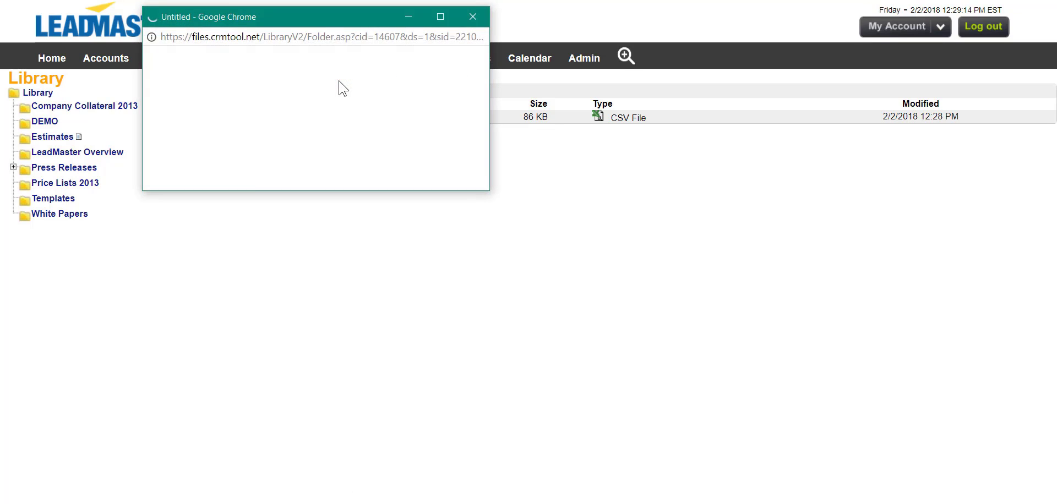
click(330, 85)
text(D)
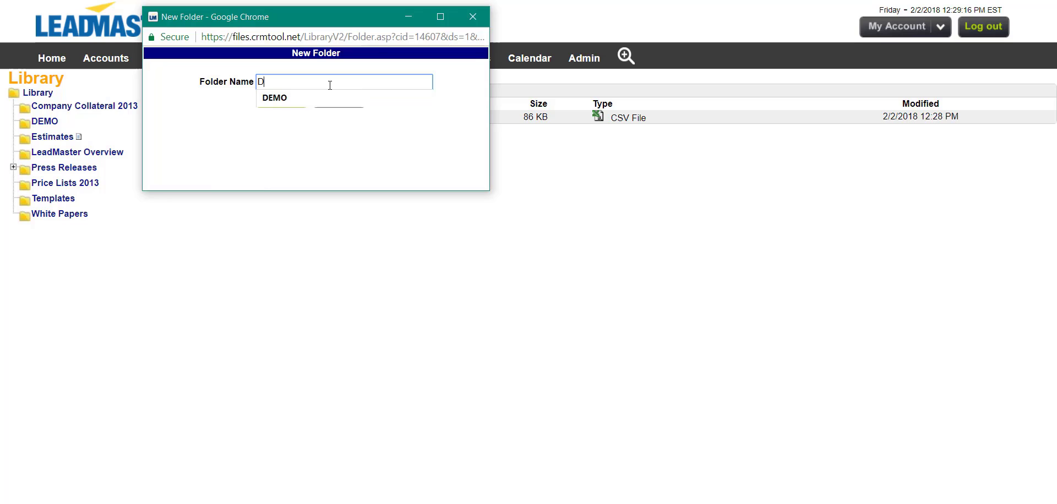
text(emo2)
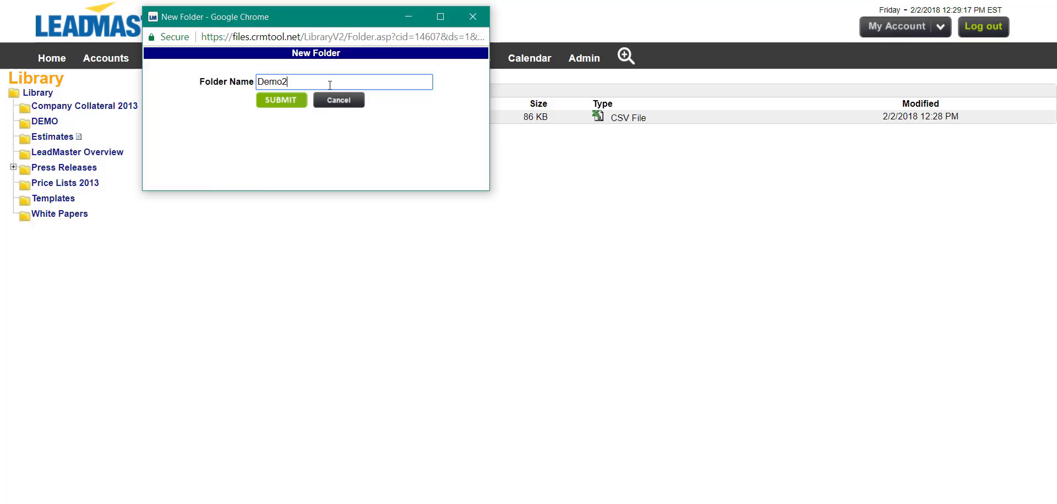
click(294, 101)
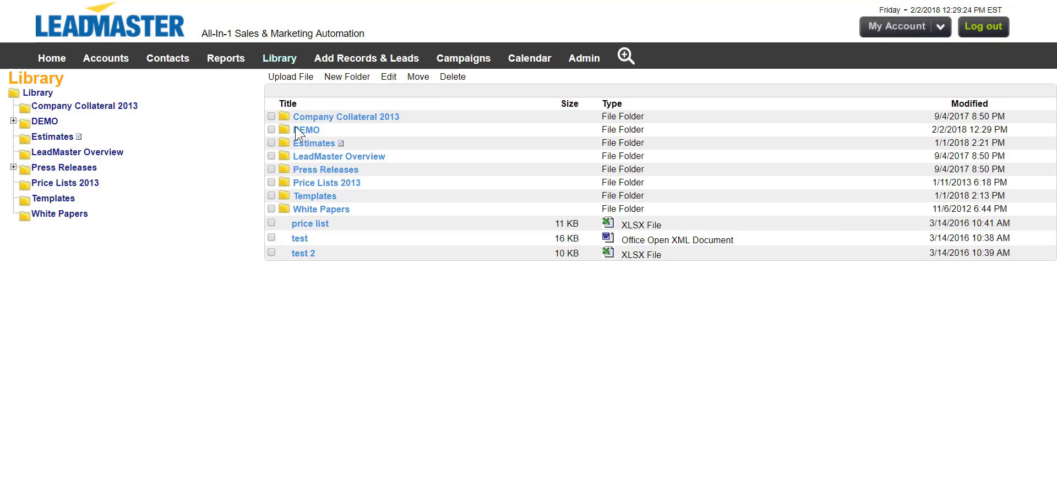
Delete DEMO.csv from the DEMO folder.
click(304, 131)
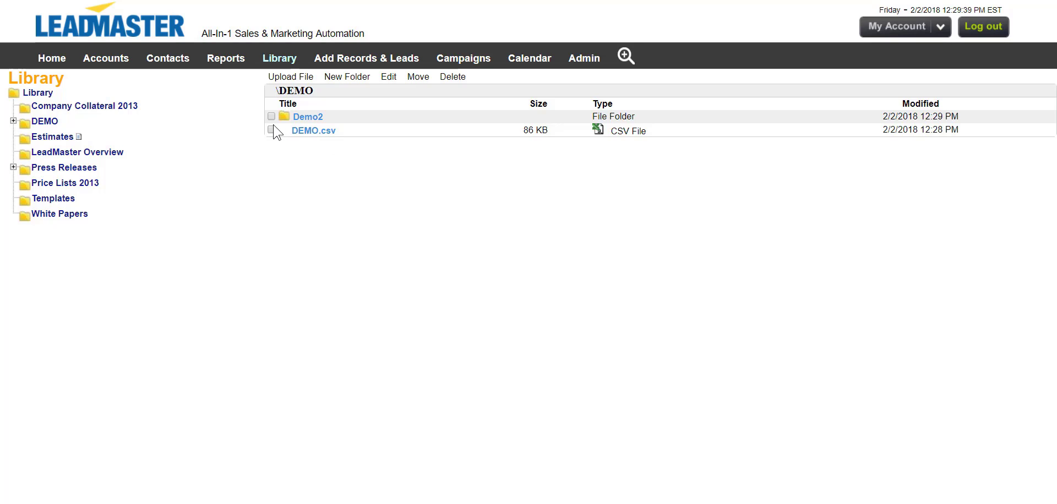
click(453, 76)
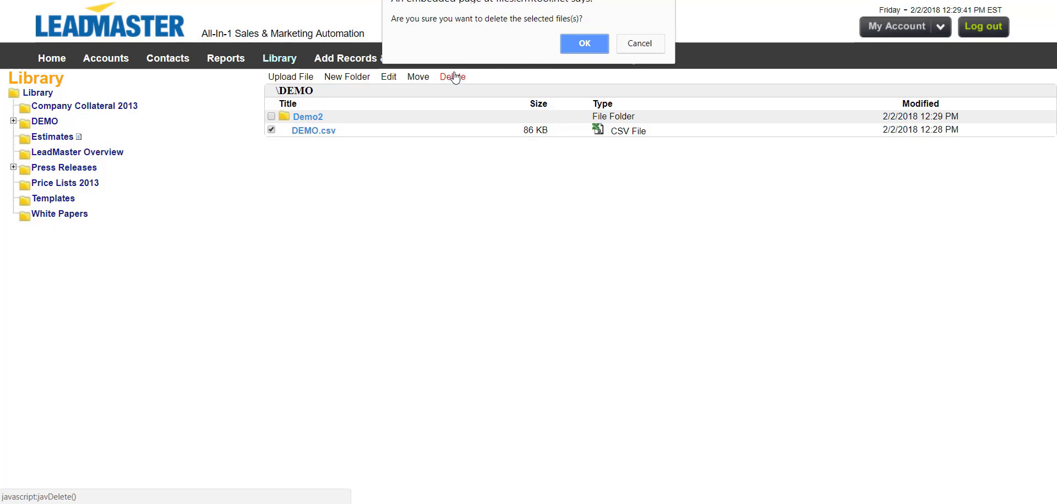
click(583, 44)
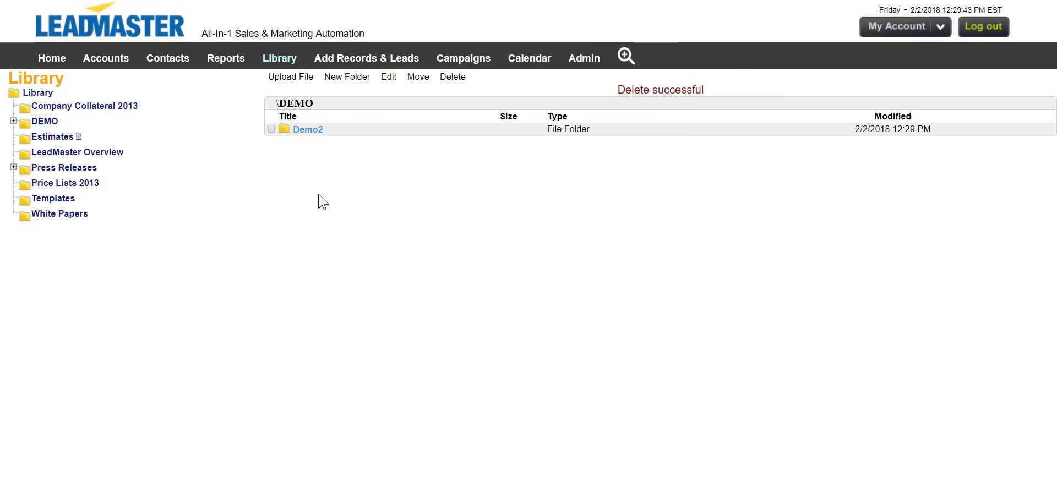
Delete the Demo2 subfolder from the DEMO folder and return to the library root.
click(271, 116)
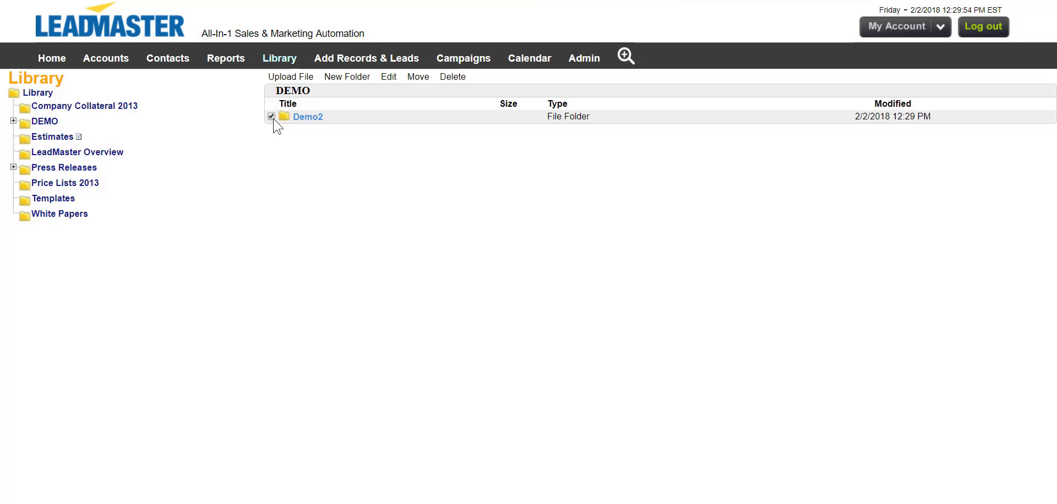
click(450, 79)
click(583, 44)
click(52, 97)
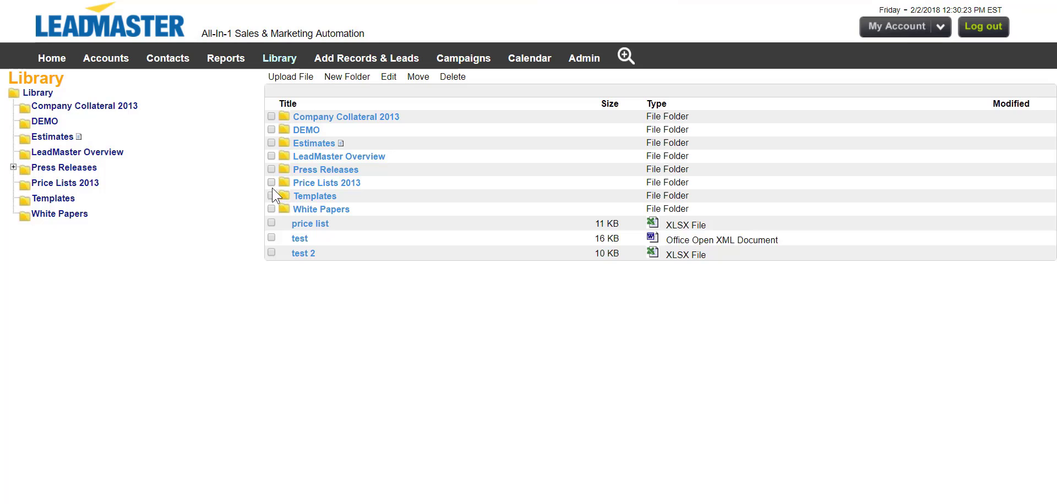
Rename the Templates folder in the library root as Templates1.
click(389, 77)
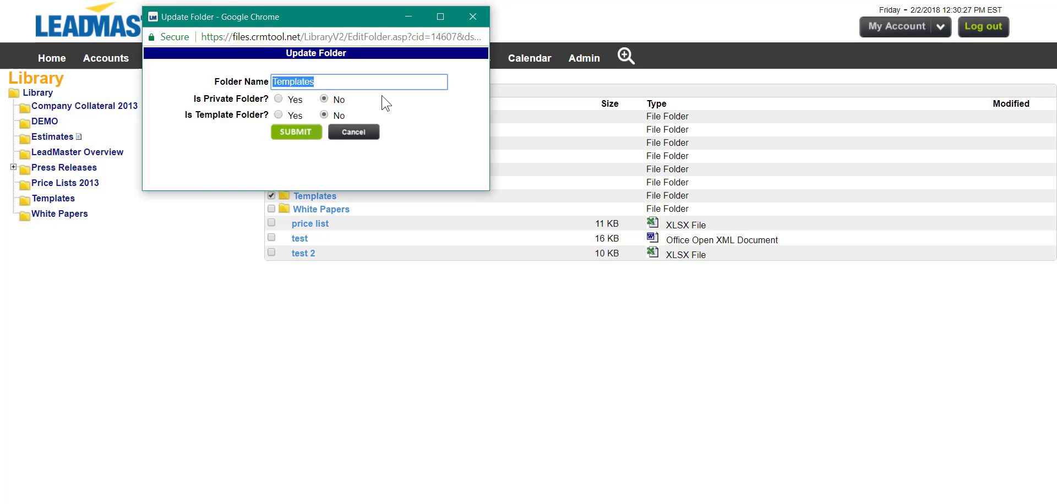
click(371, 84)
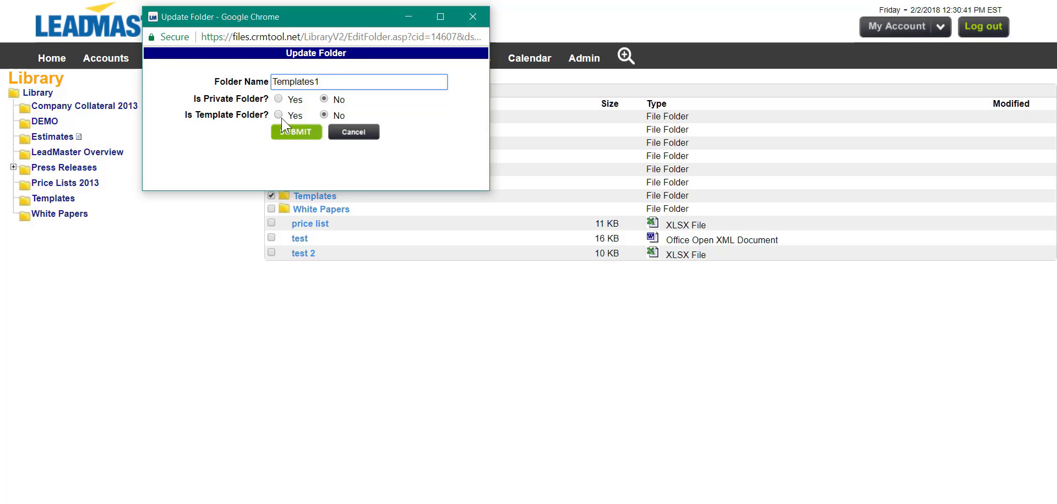
click(294, 135)
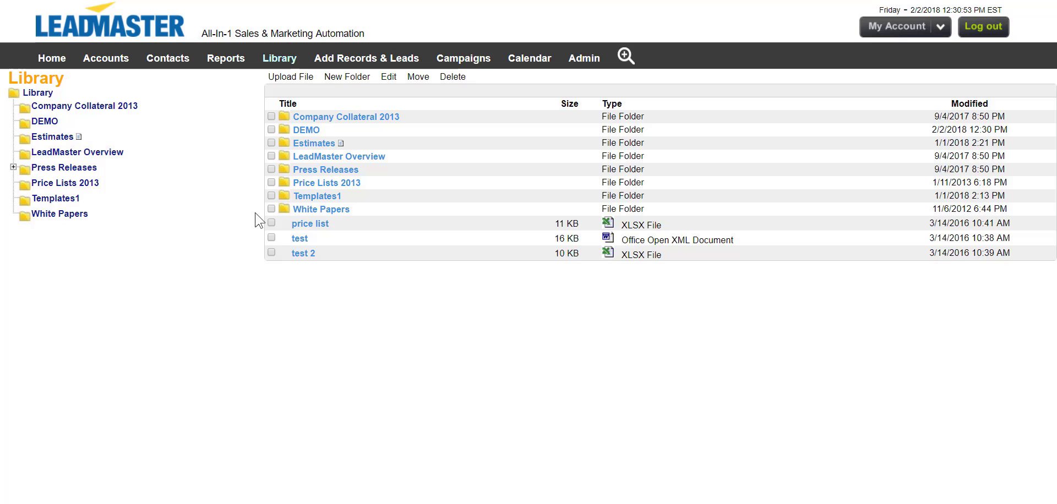
Bring up the save prompt for LeadMaster_Partner_Agreement.pdf in the Company Collateral 2013 folder and dismiss it without saving.
click(321, 117)
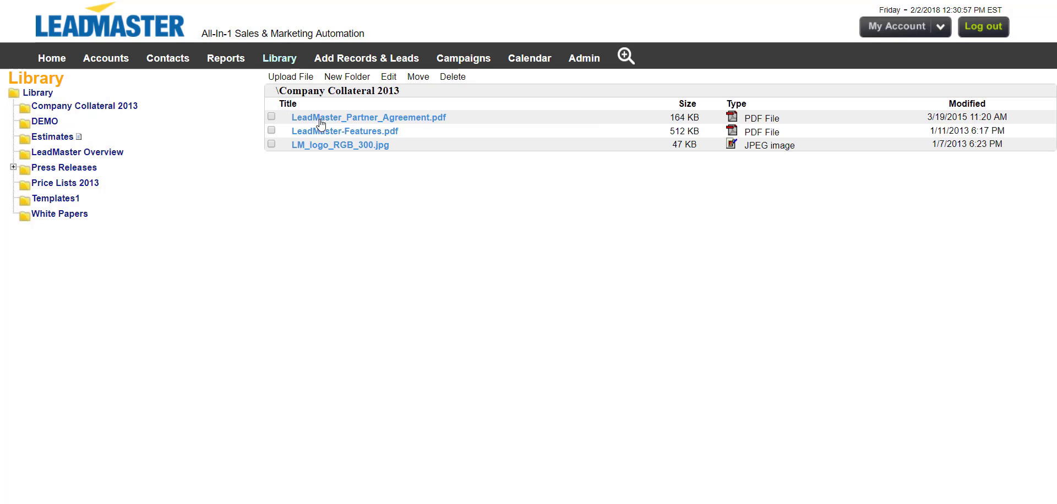
click(318, 123)
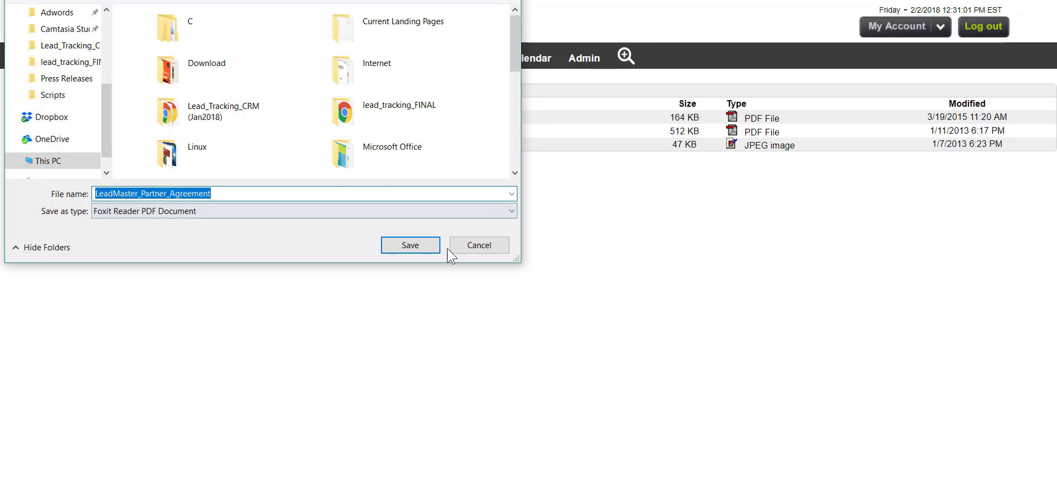
click(457, 248)
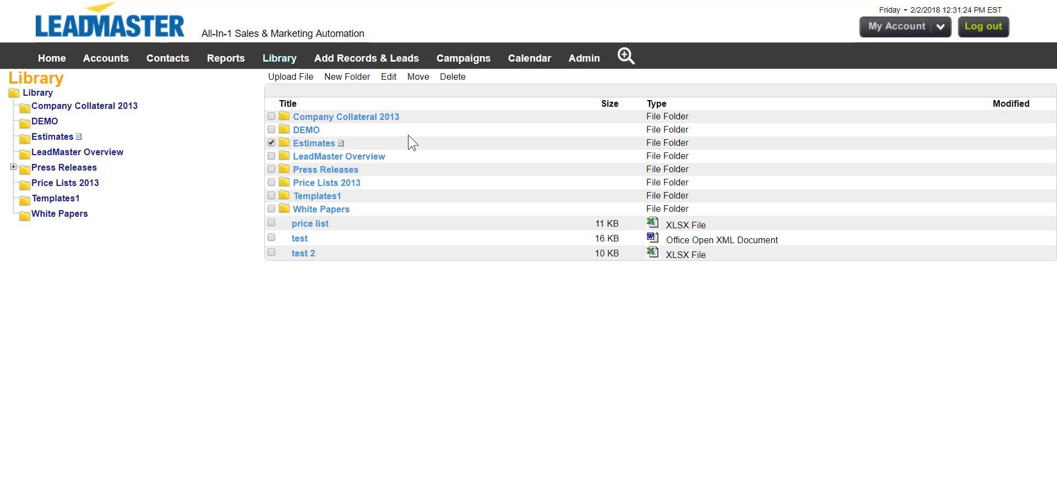
Try to move the Estimates folder into the 2013 Press Releases folder.
click(419, 78)
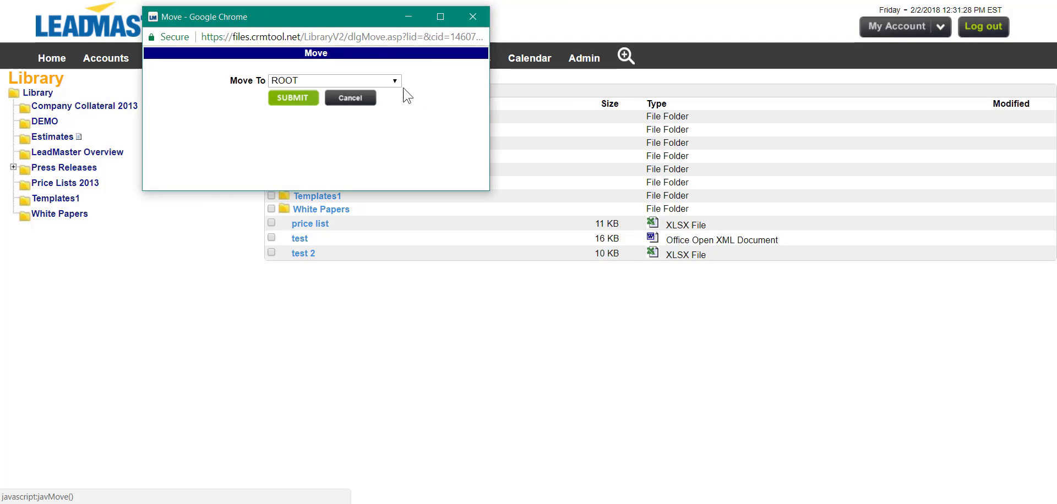
click(392, 86)
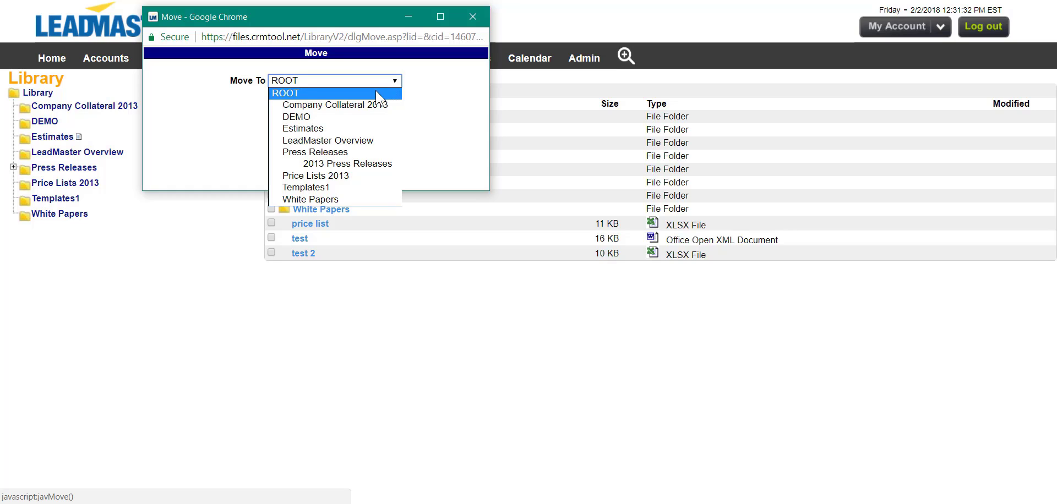
click(373, 164)
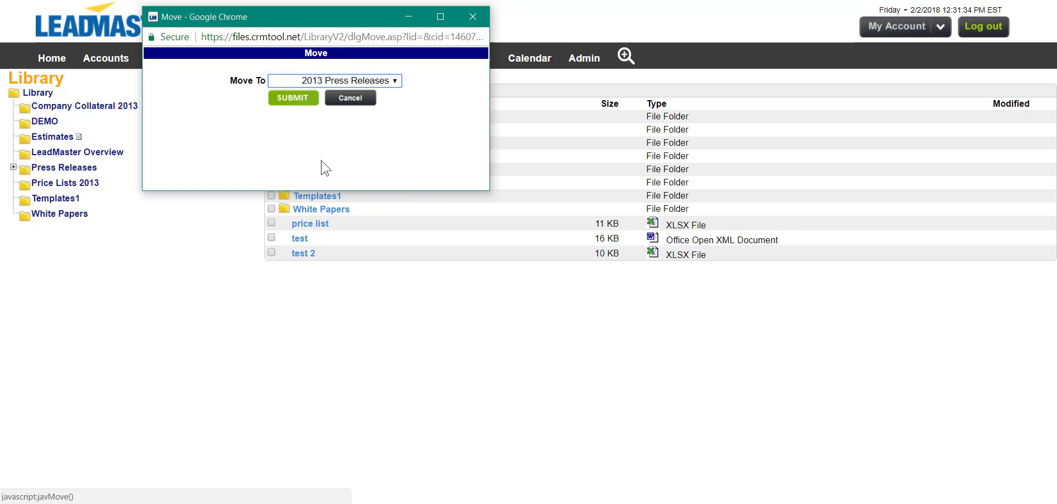
click(292, 97)
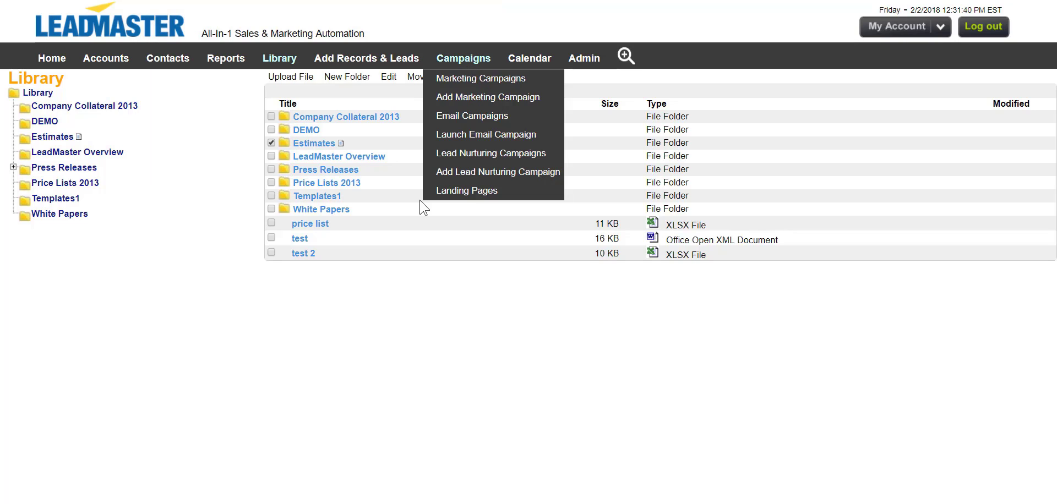